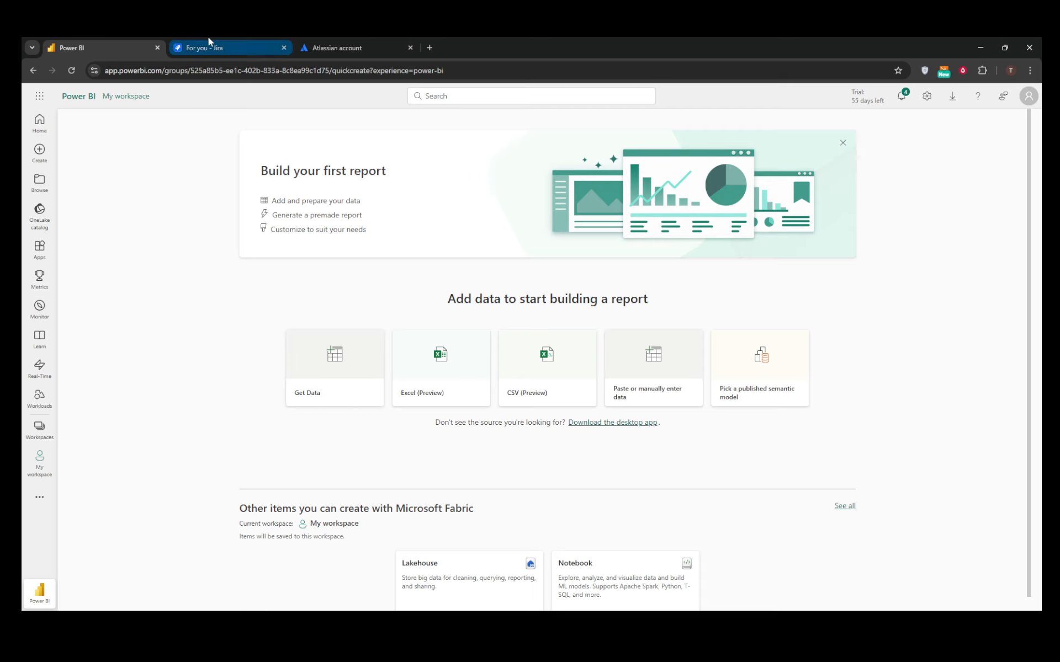
Switch to Jira, try opening the account settings, and return to the API Tokens page of the Atlassian account.
{"action": "mouse_move", "coordinate": [208, 38]}
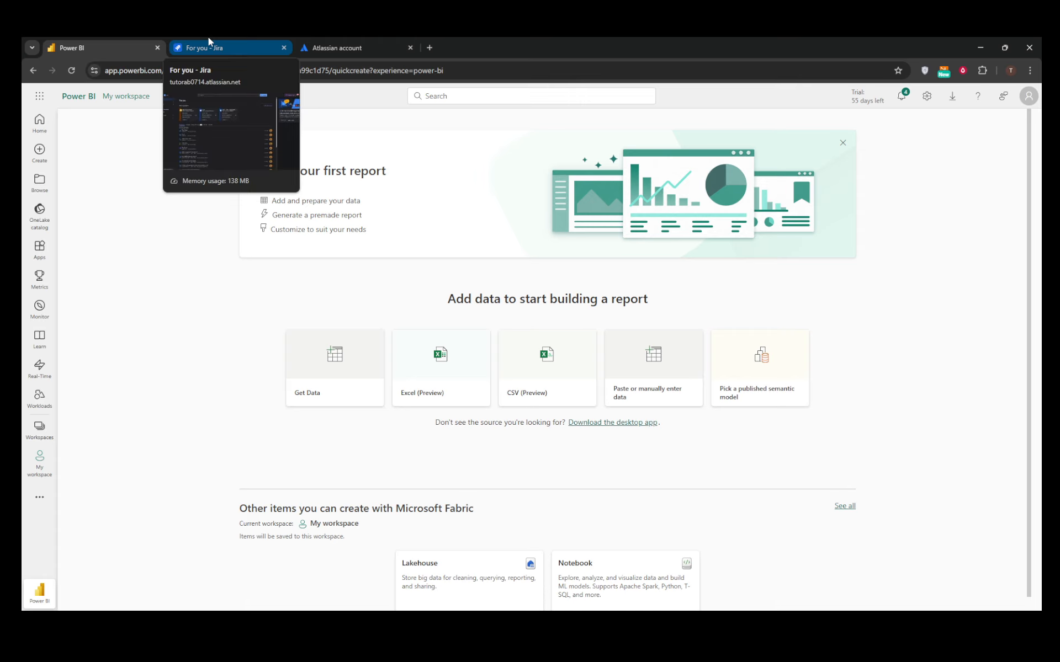
{"action": "left_click", "coordinate": [208, 39]}
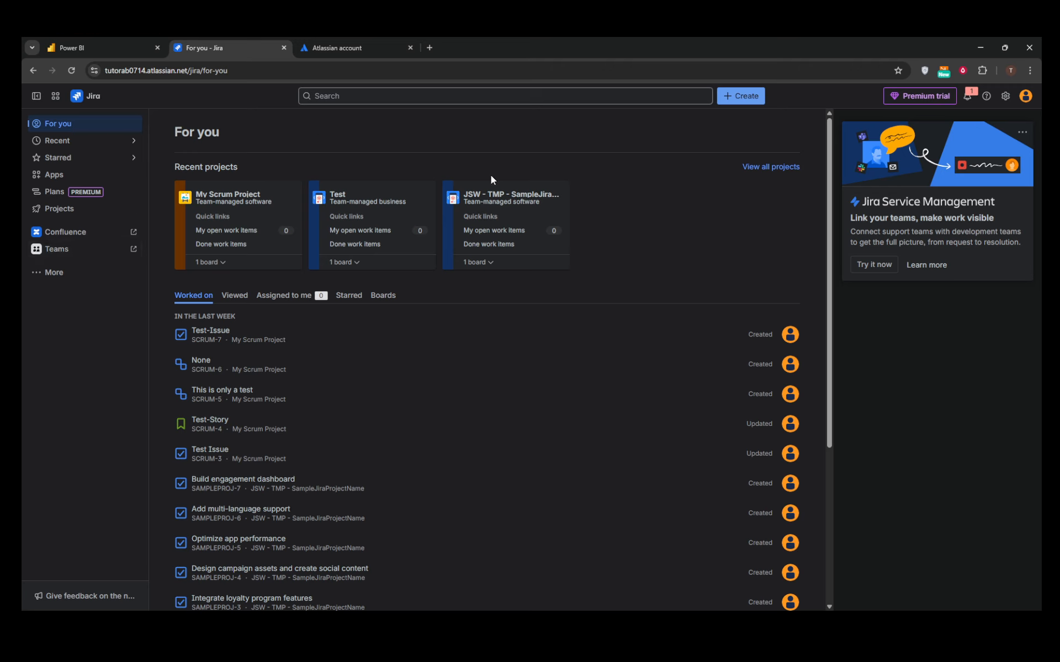
{"action": "left_click", "coordinate": [1026, 97]}
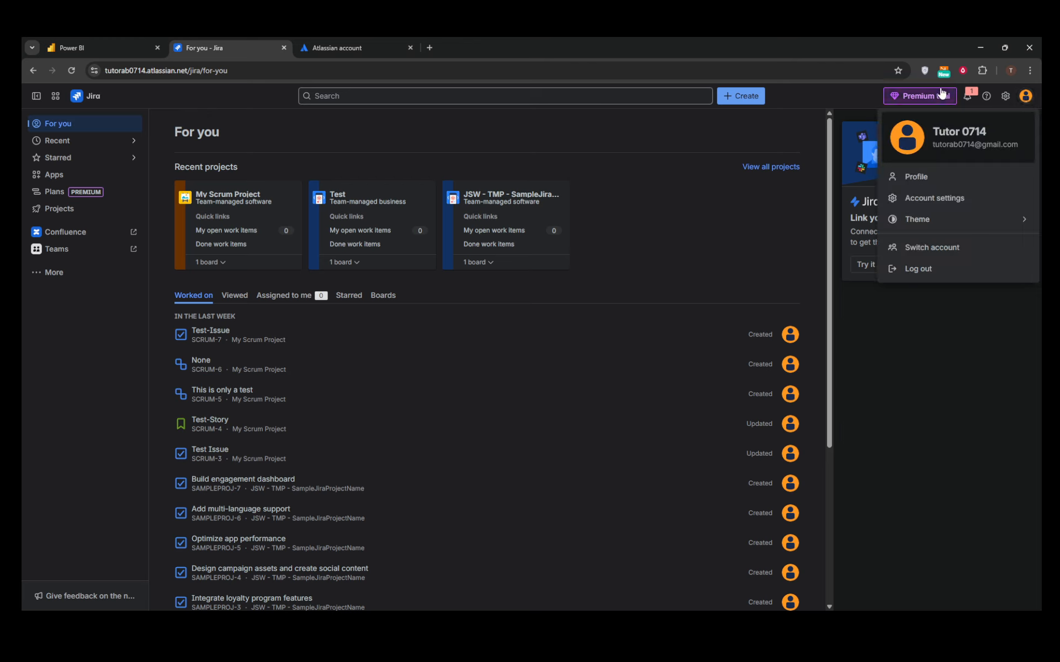
{"action": "left_click", "coordinate": [913, 199]}
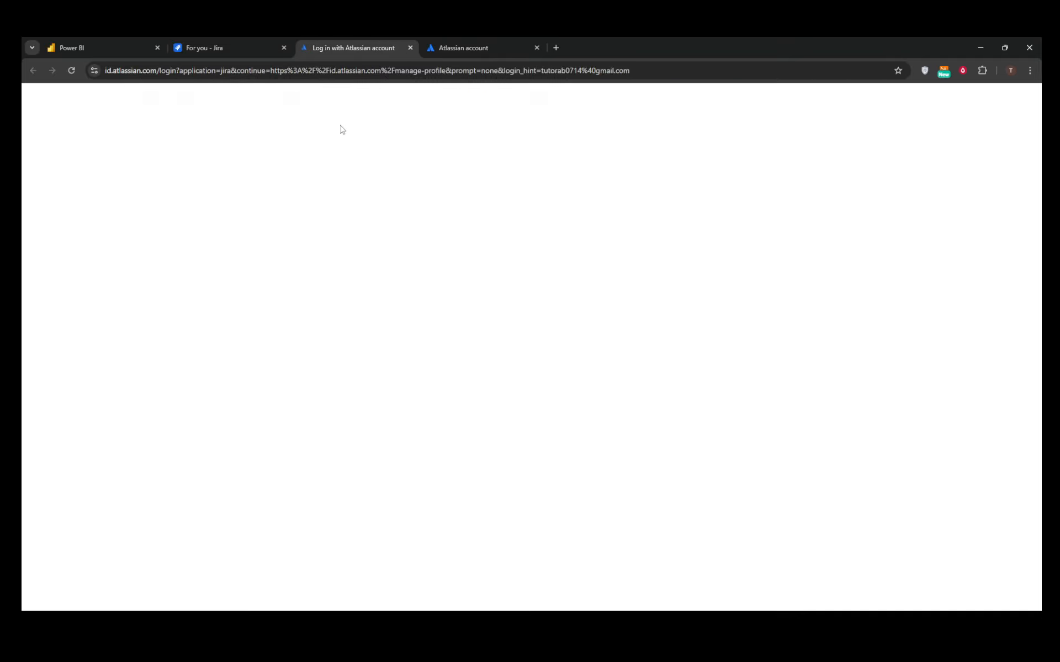
{"action": "left_click", "coordinate": [410, 48]}
{"action": "left_click", "coordinate": [400, 47]}
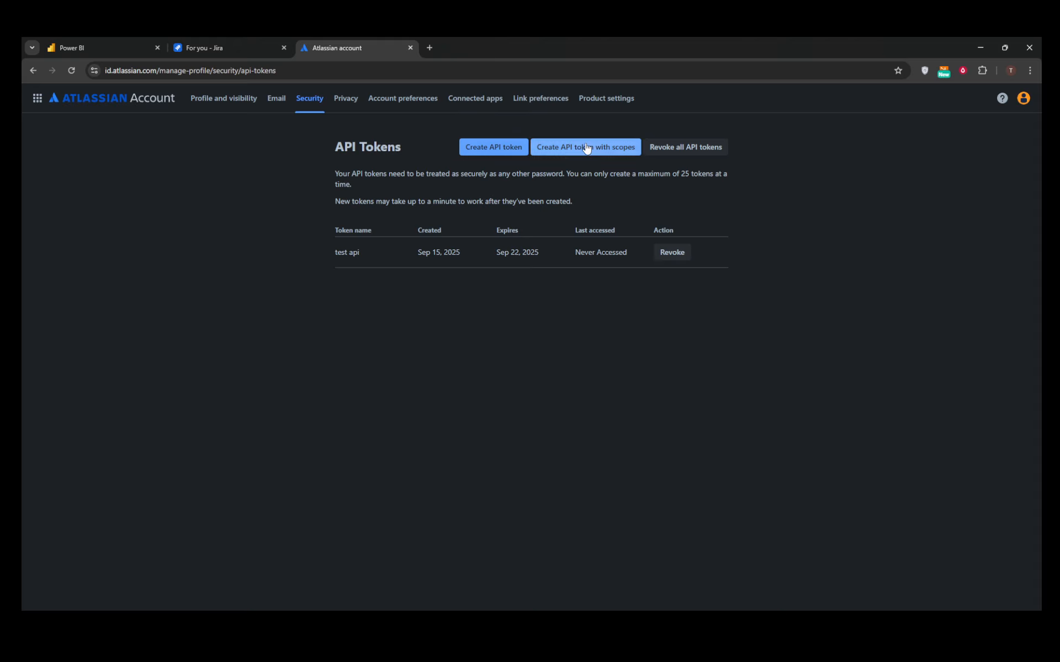
Create an API token named Test without scopes, copy it to the clipboard and finish.
{"action": "left_click", "coordinate": [478, 150]}
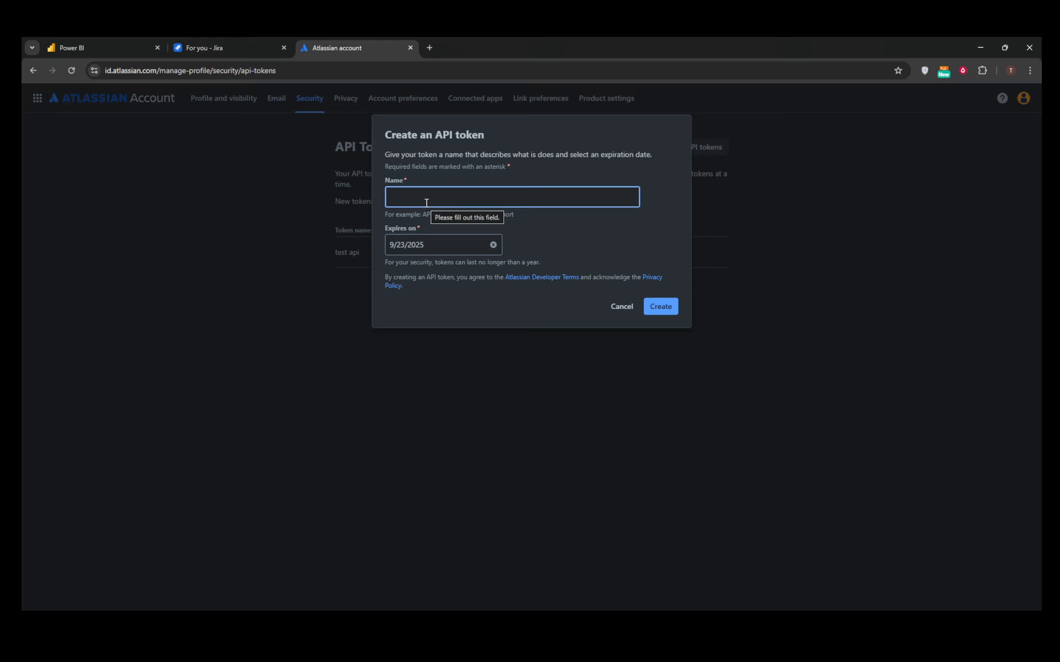
{"action": "type", "text": "Tes"}
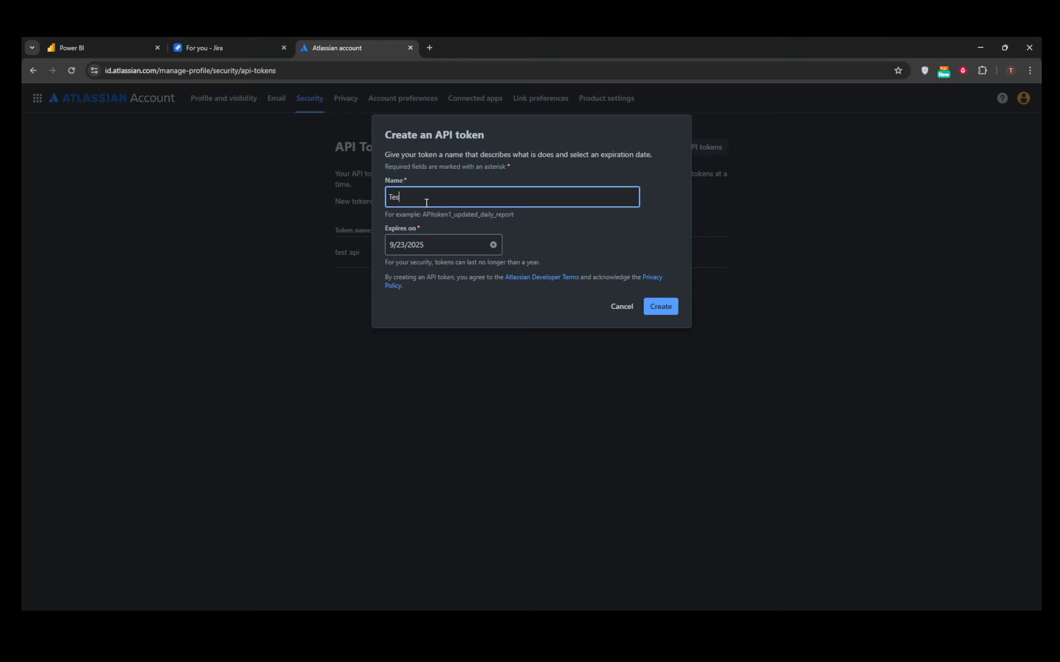
{"action": "type", "text": "t"}
{"action": "left_click", "coordinate": [660, 306]}
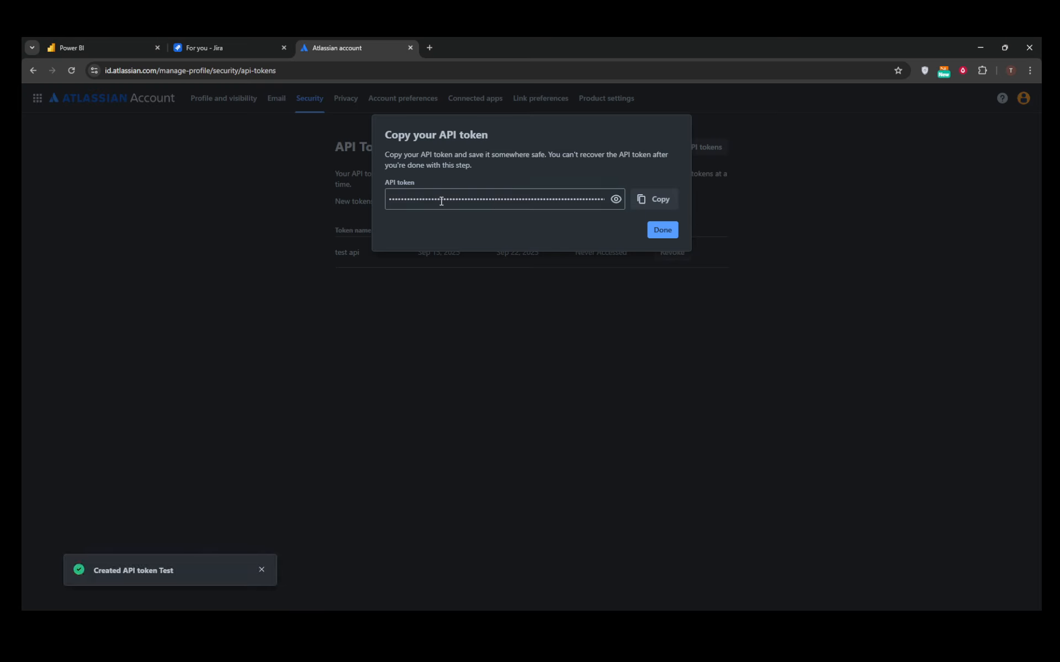
{"action": "left_click", "coordinate": [650, 201]}
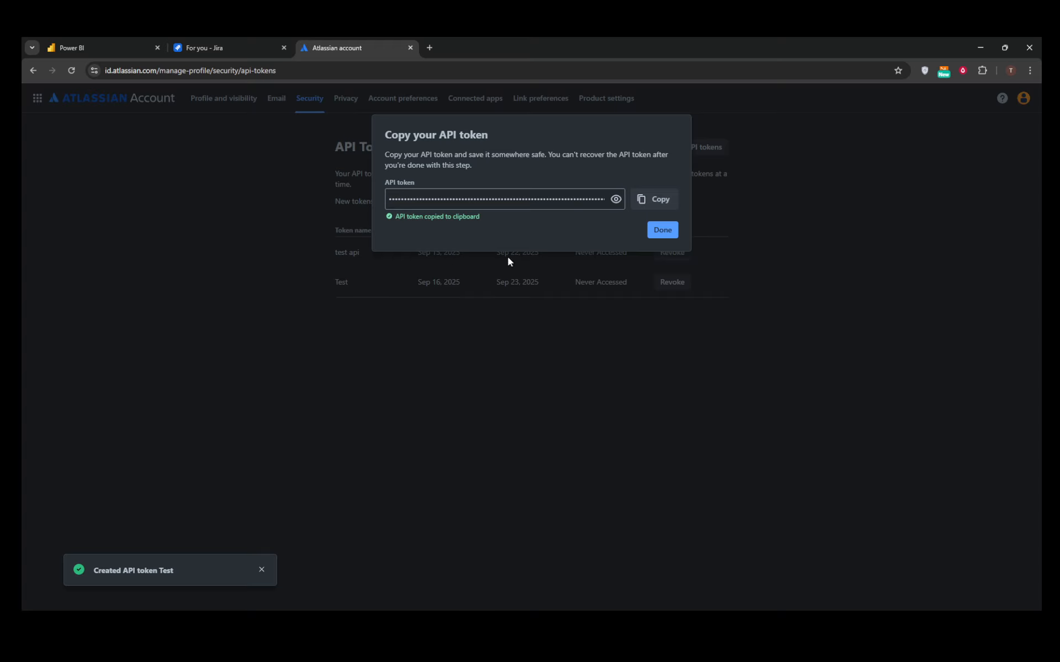
{"action": "left_click", "coordinate": [662, 232]}
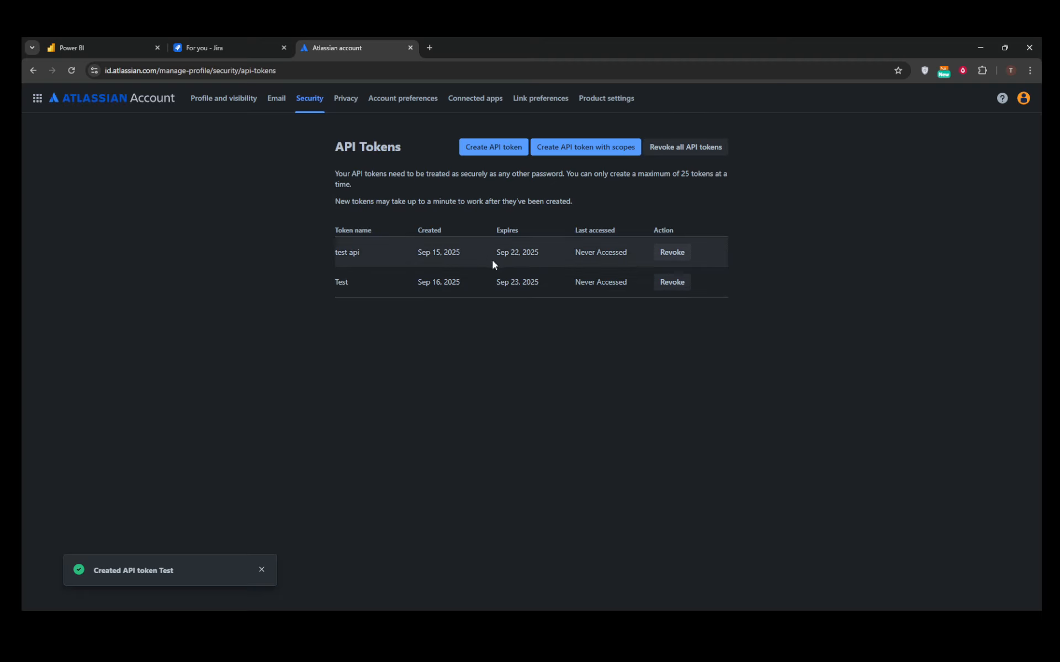
{"action": "left_click", "coordinate": [84, 43]}
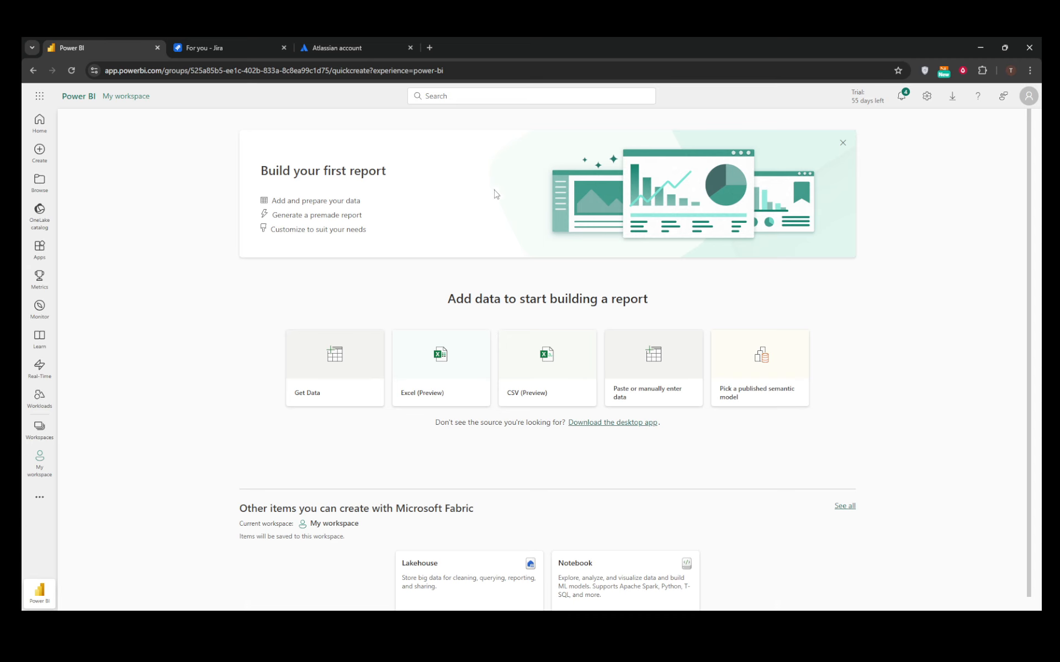
{"action": "left_click", "coordinate": [323, 41]}
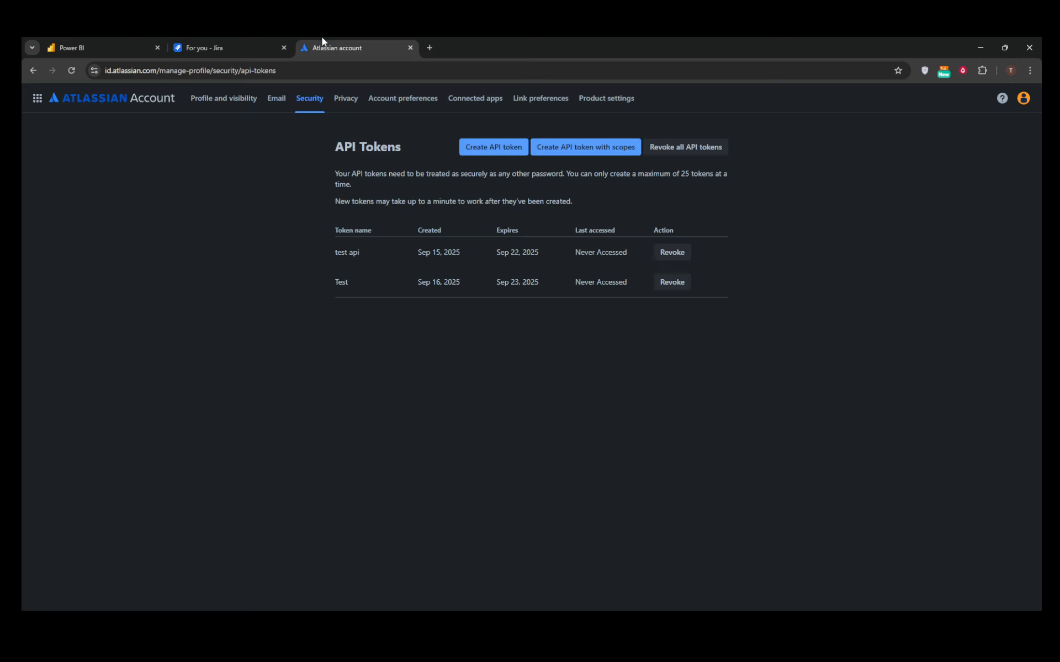
{"action": "left_click", "coordinate": [232, 41]}
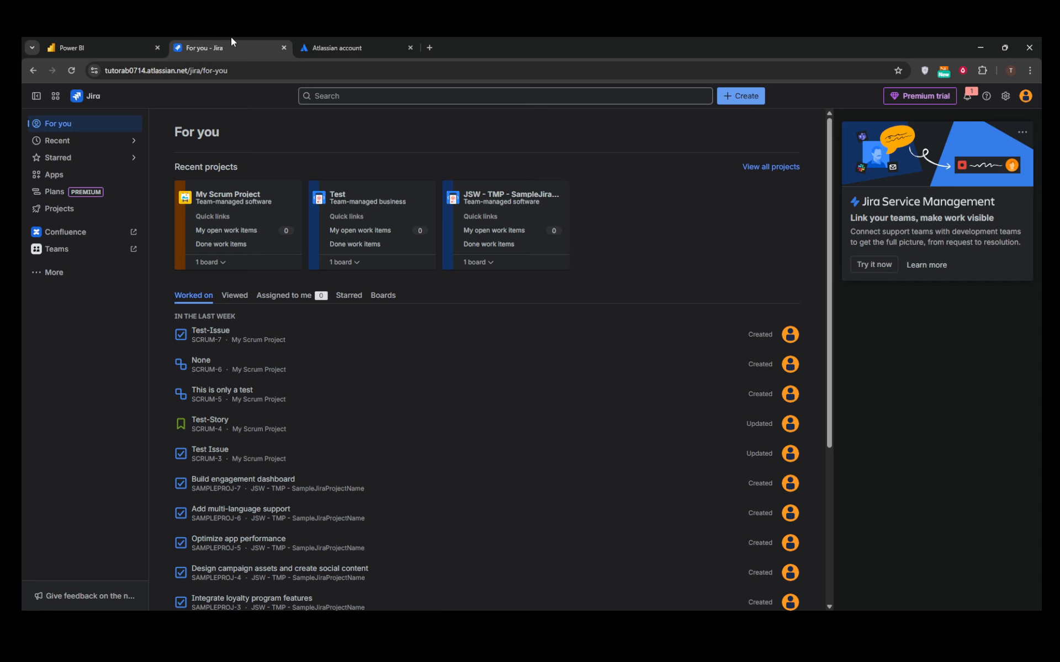
{"action": "left_click", "coordinate": [325, 41]}
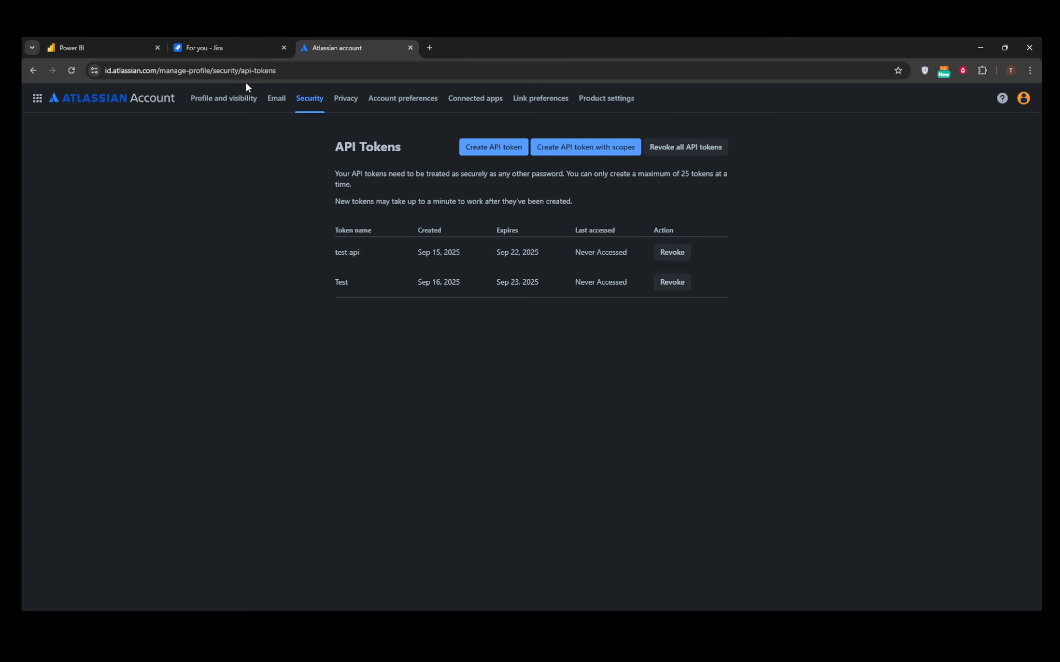
{"action": "left_click", "coordinate": [245, 43]}
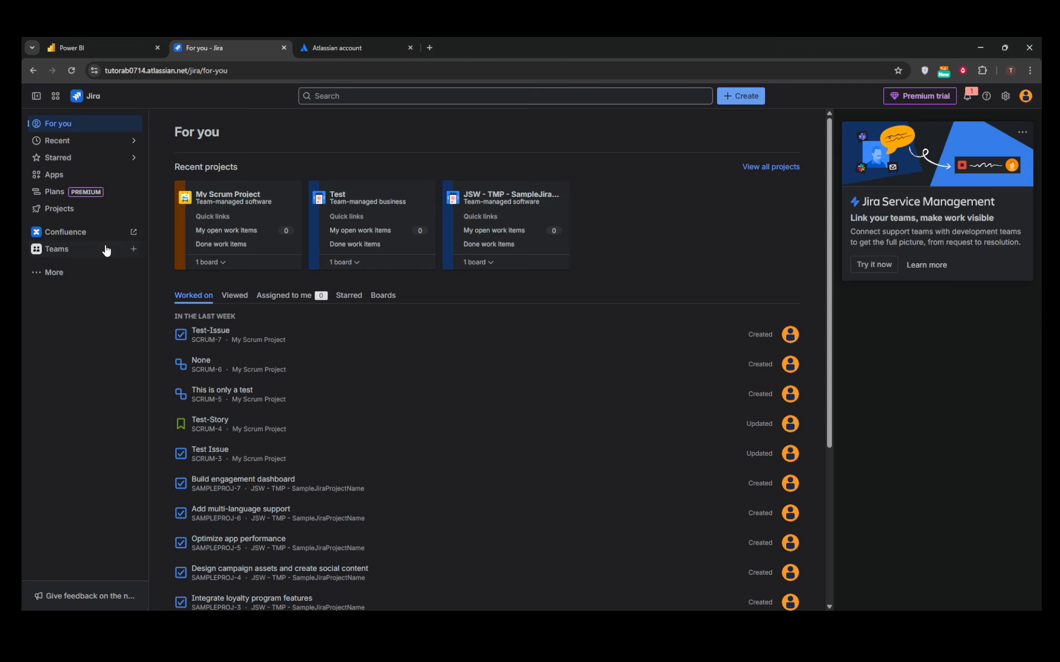
{"action": "scroll", "coordinate": [500, 288], "scroll_direction": "down", "scroll_amount": 3}
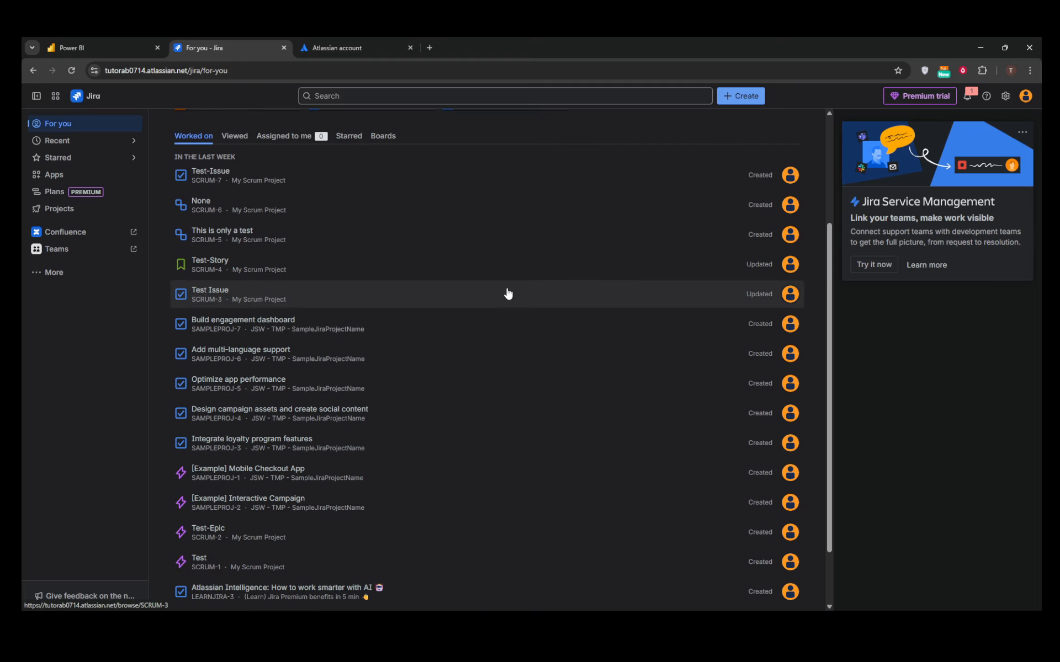
{"action": "scroll", "coordinate": [504, 293], "scroll_direction": "up", "scroll_amount": 3}
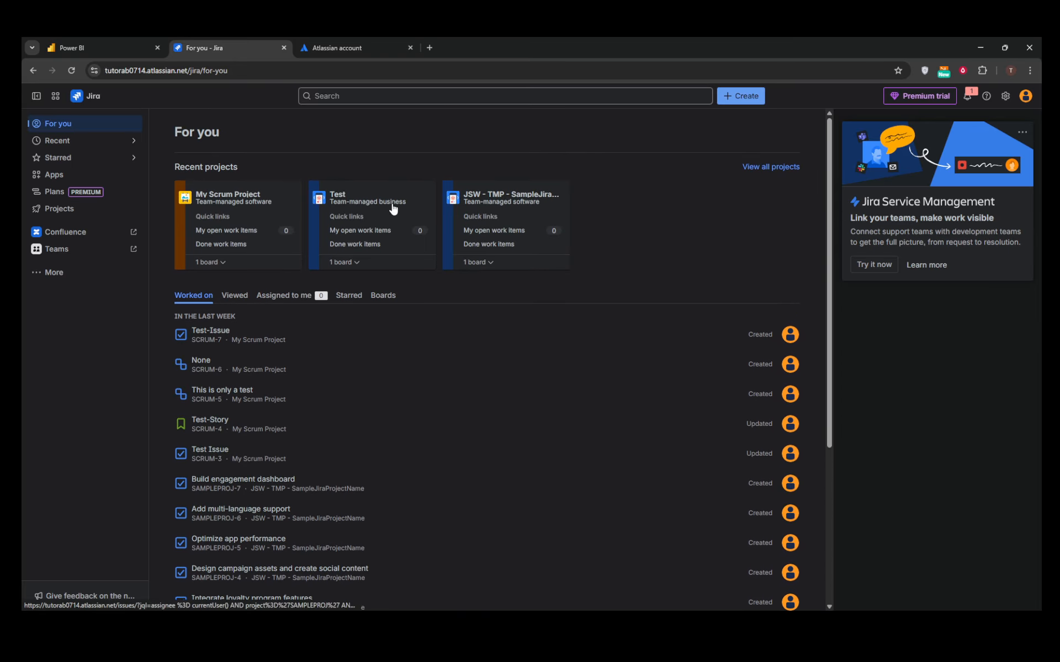
Switch to Power BI and try to connect a new Web API data source with the copied API token pasted as its URL.
{"action": "left_click", "coordinate": [80, 38]}
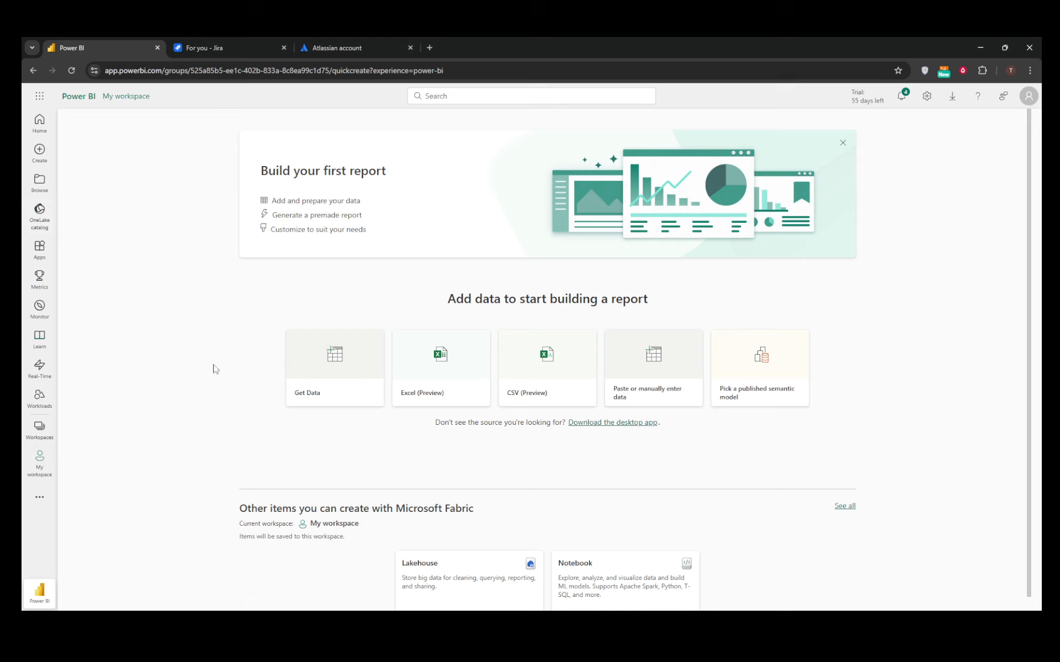
{"action": "left_click", "coordinate": [330, 390]}
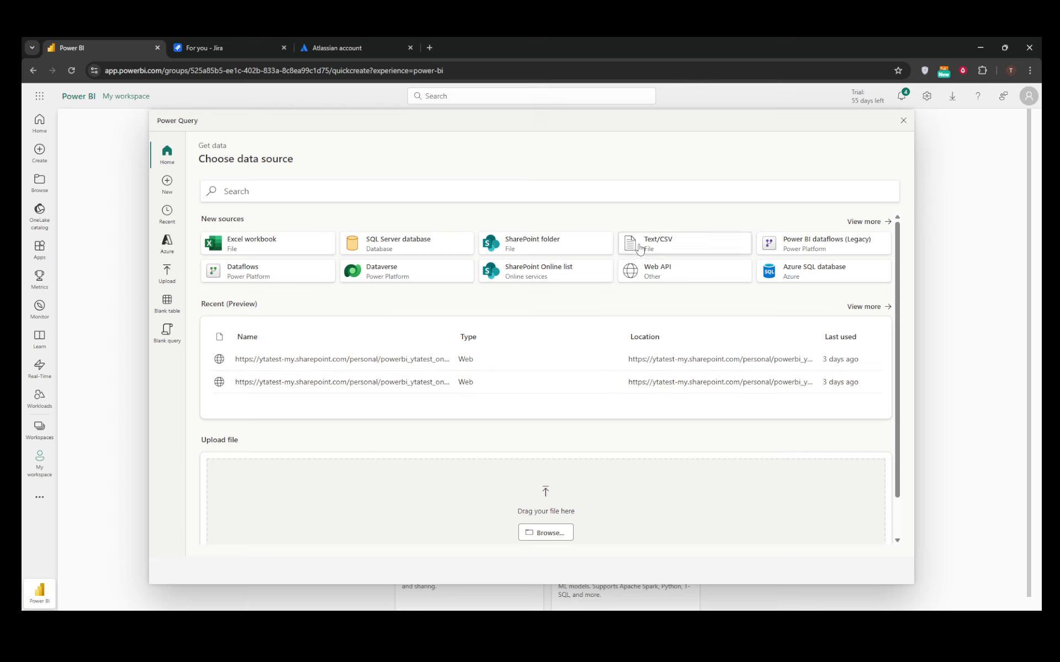
{"action": "left_click", "coordinate": [683, 272]}
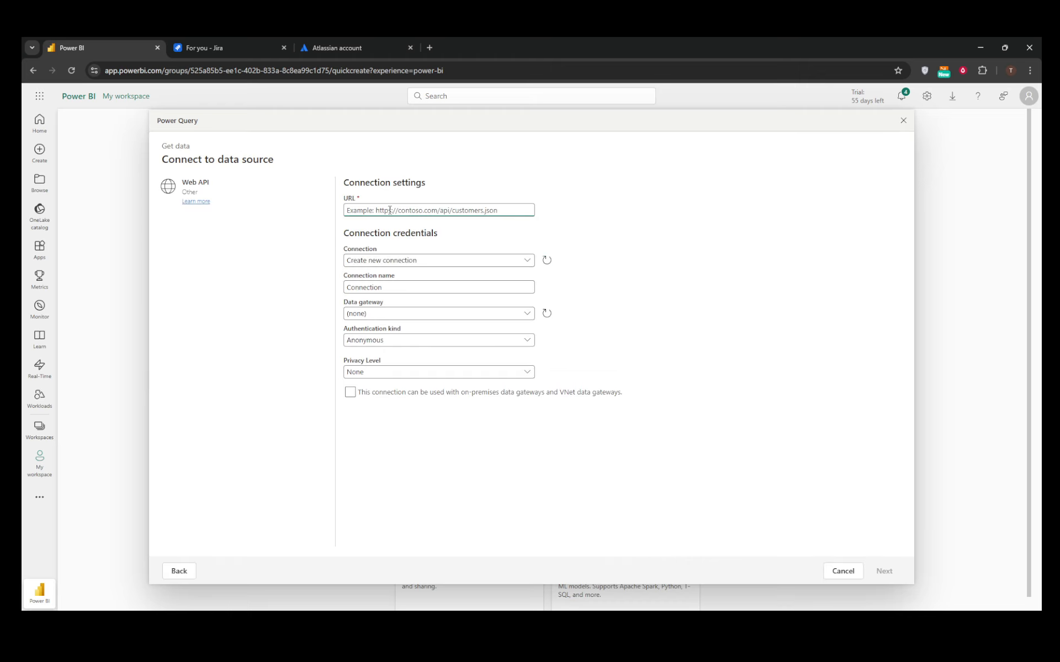
{"action": "key", "text": "ctrl+v"}
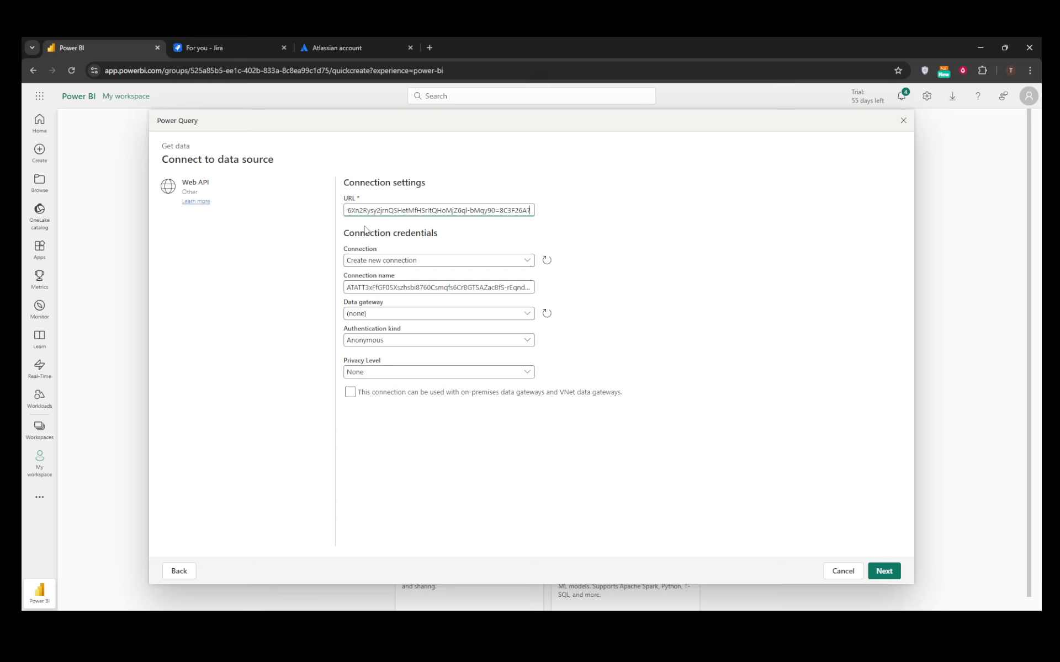
{"action": "left_click", "coordinate": [528, 264]}
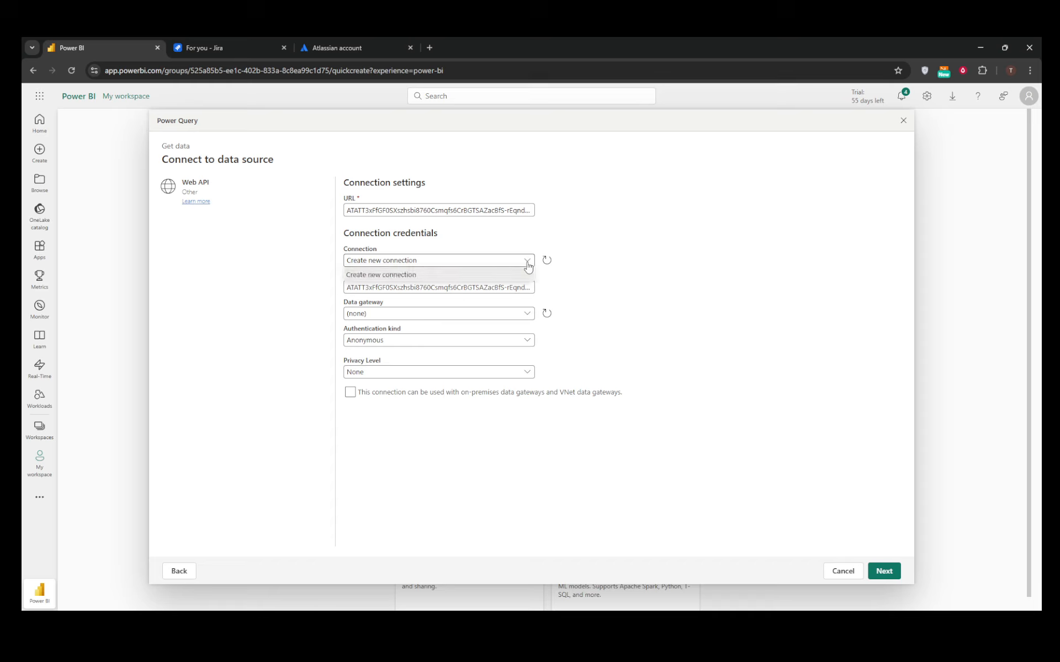
{"action": "left_click", "coordinate": [527, 265]}
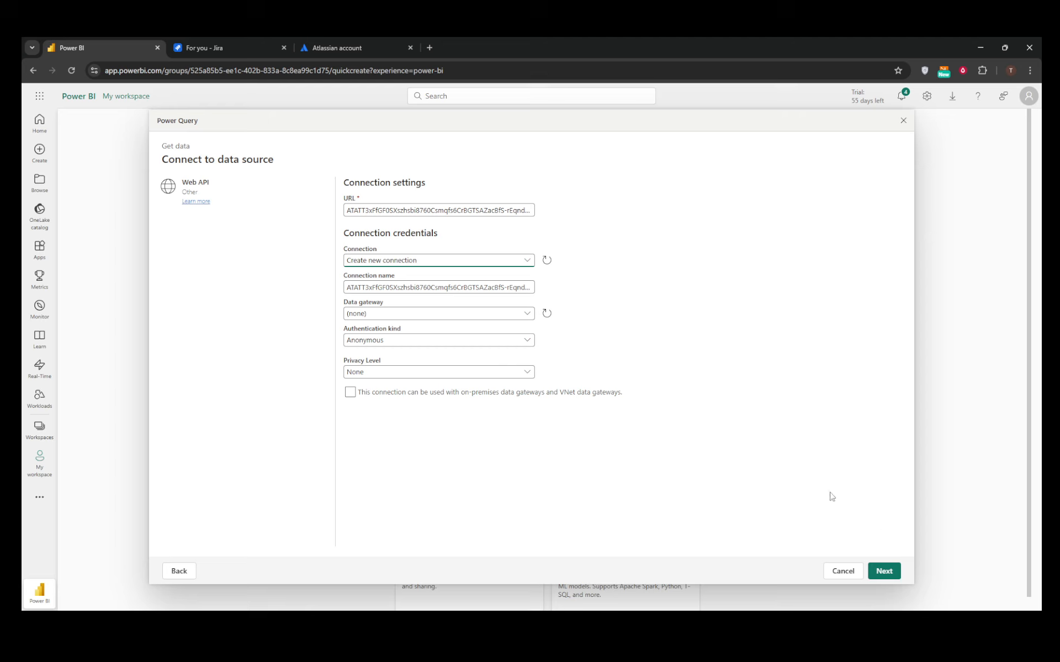
{"action": "left_click", "coordinate": [883, 571]}
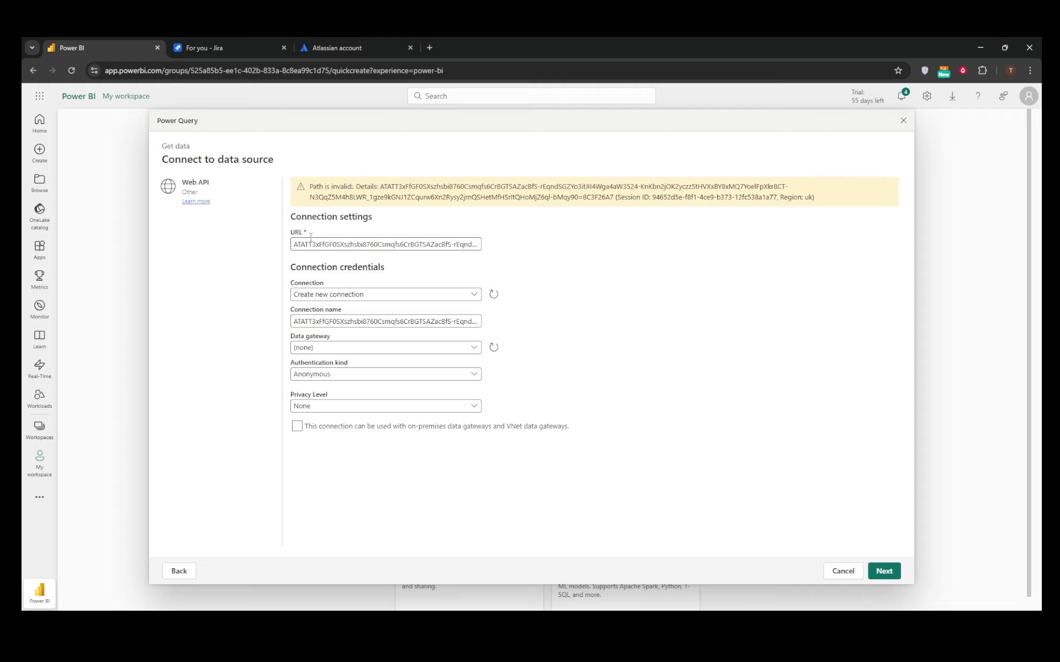
Check the Atlassian API Tokens page and cancel the Web API connection in Power BI.
{"action": "left_click", "coordinate": [345, 39]}
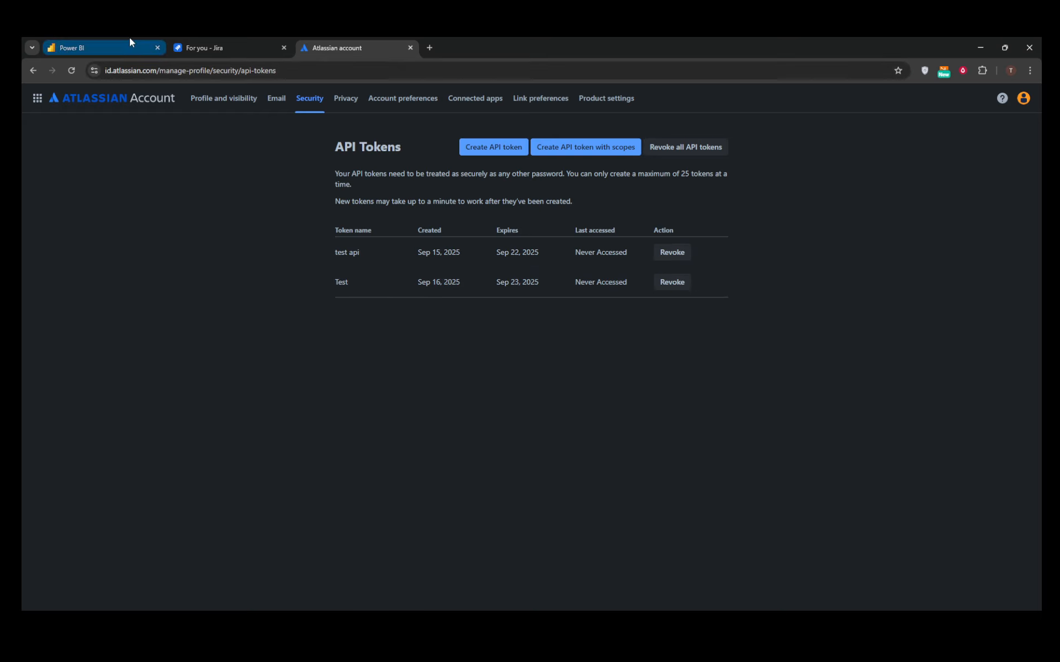
{"action": "mouse_move", "coordinate": [130, 37]}
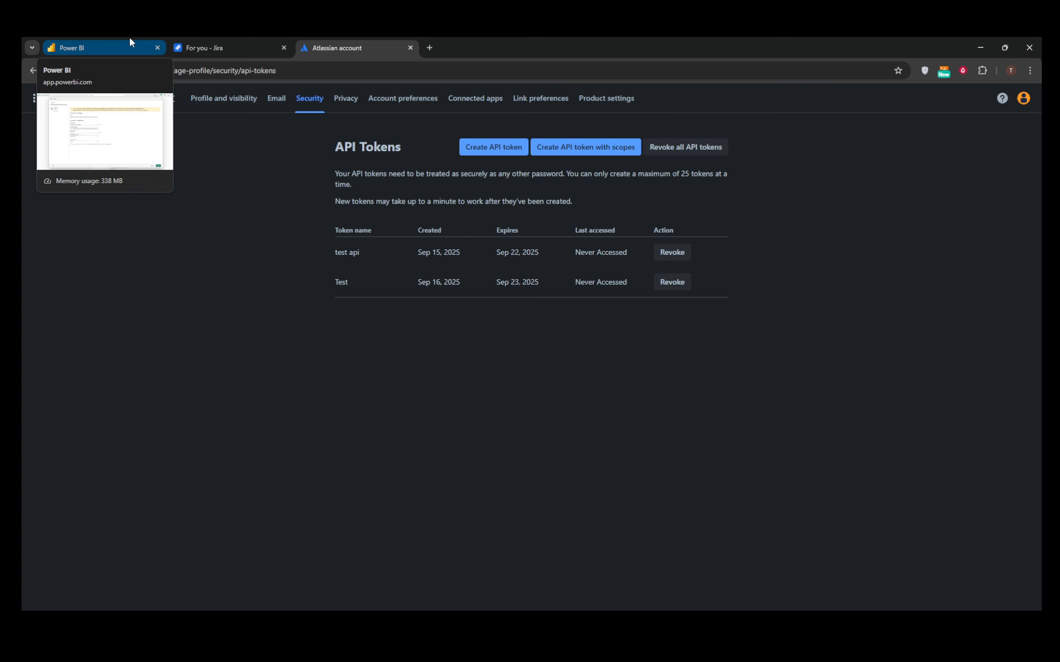
{"action": "left_click", "coordinate": [130, 39]}
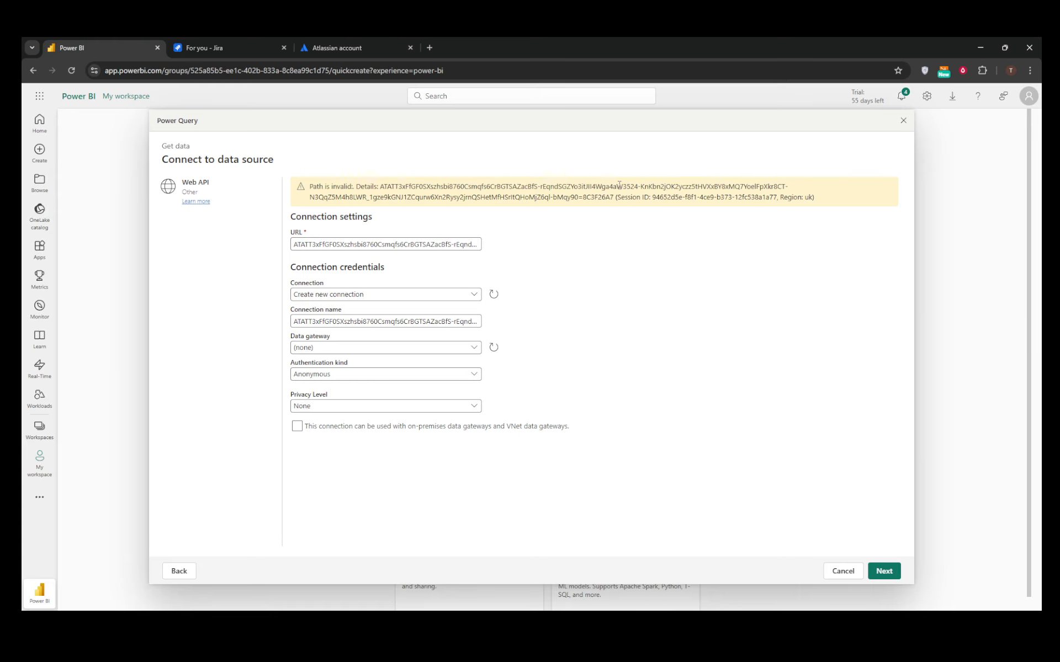
{"action": "left_click", "coordinate": [843, 572]}
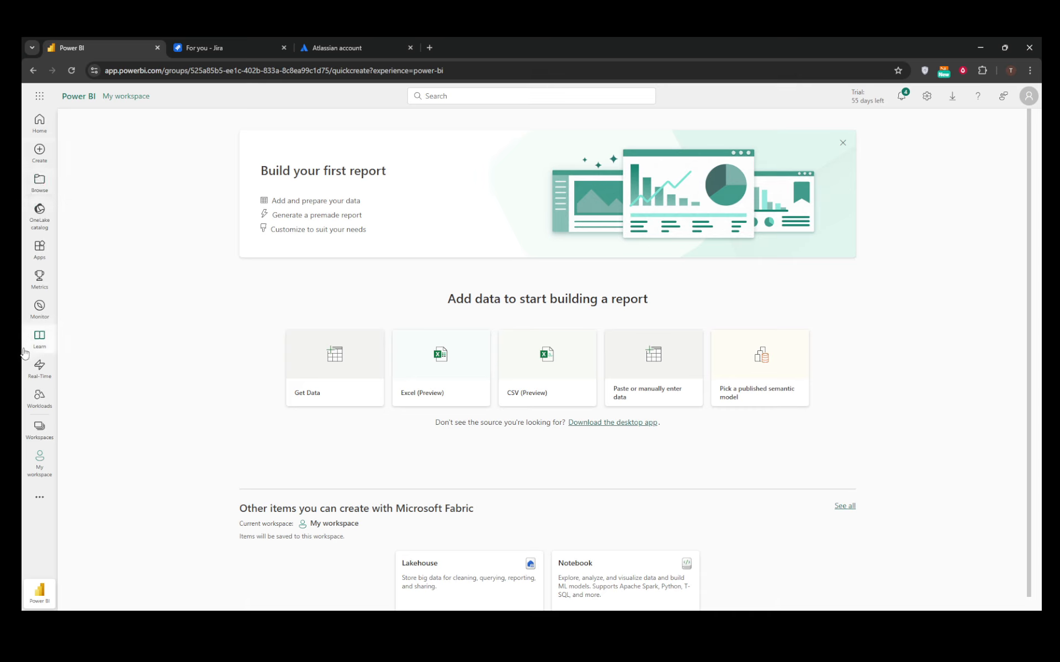
Switch to Jira and open the list of recent items.
{"action": "left_click", "coordinate": [217, 44]}
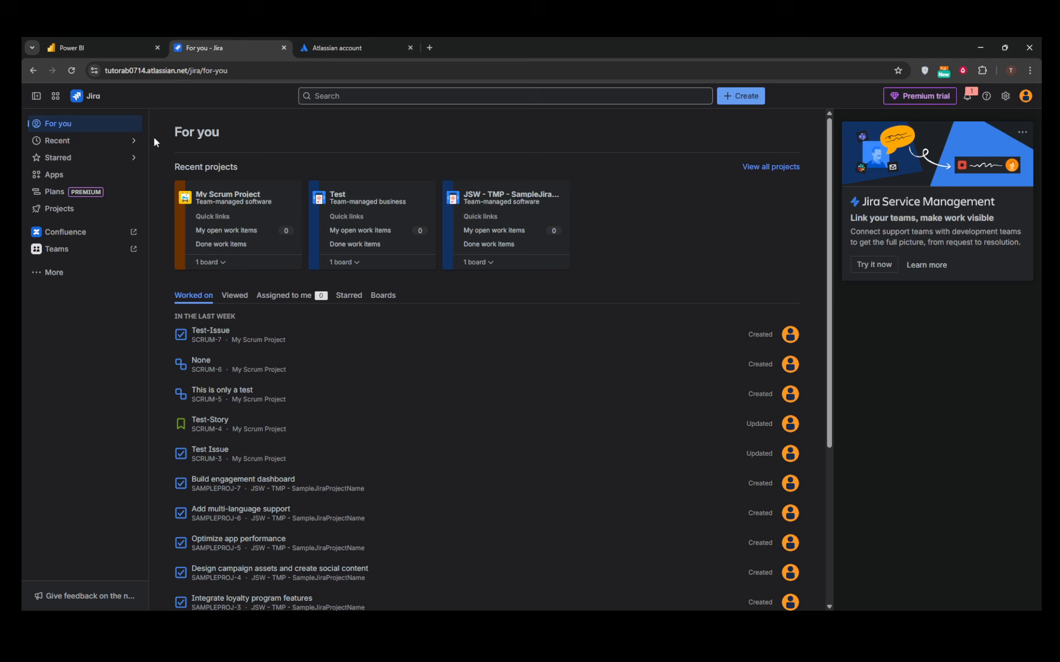
{"action": "left_click", "coordinate": [105, 145]}
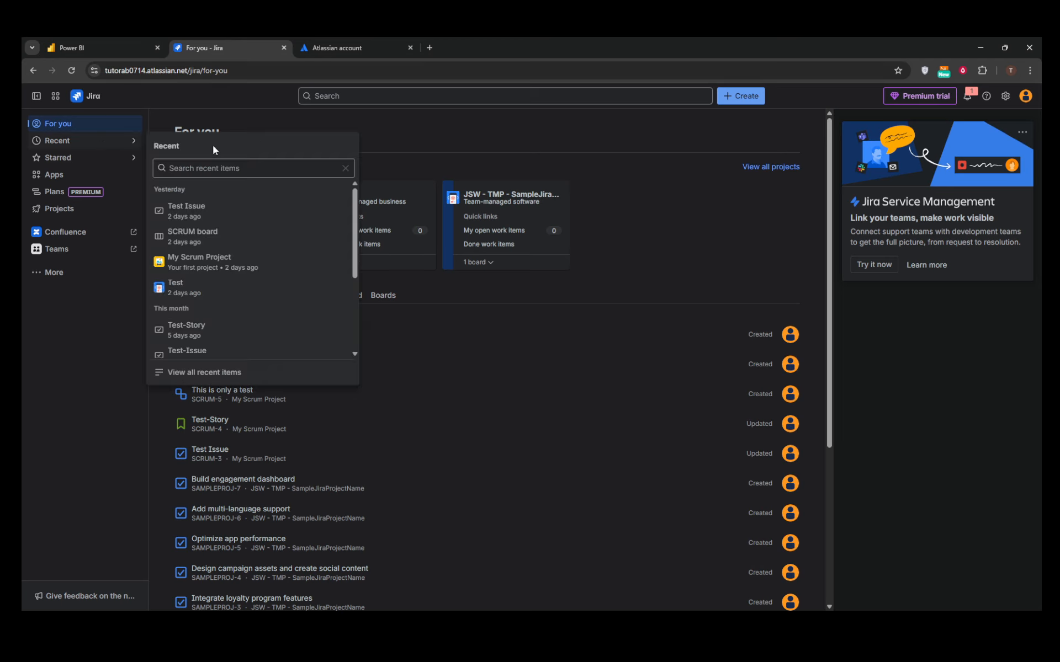